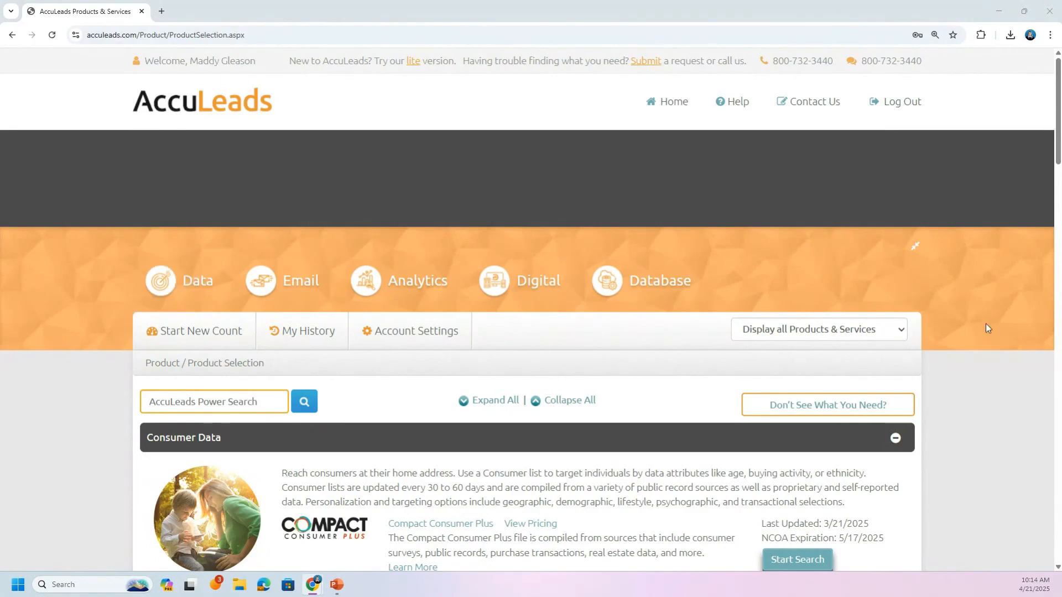
Start an AccuModel SnapShot Descriptive Profile from the Data Analytics section and continue past its splash page.
{"action": "scroll", "coordinate": [988, 329], "scroll_direction": "down", "scroll_amount": 10}
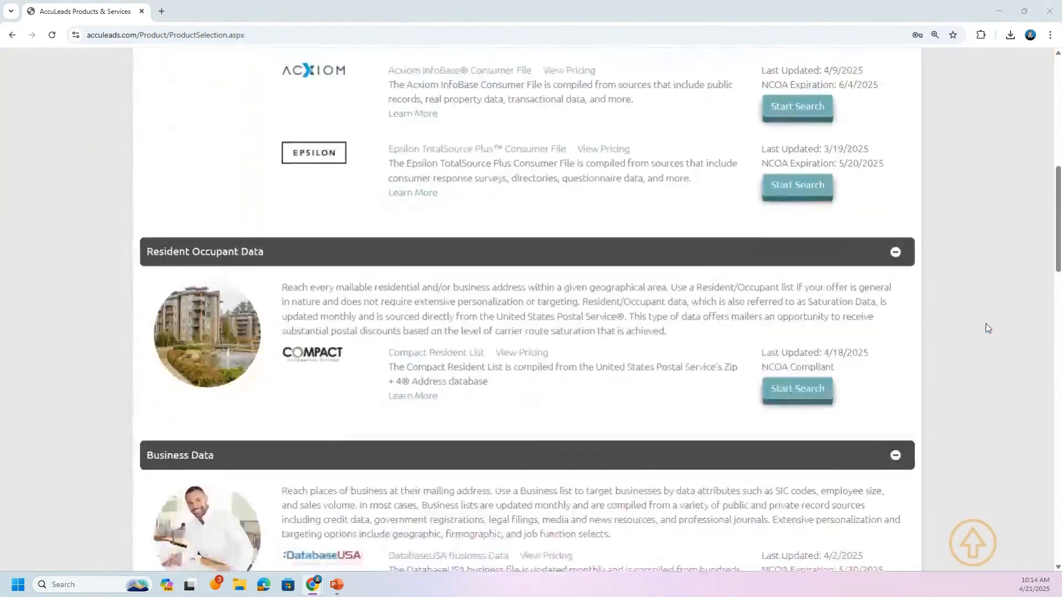
{"action": "scroll", "coordinate": [988, 329], "scroll_direction": "down", "scroll_amount": 13}
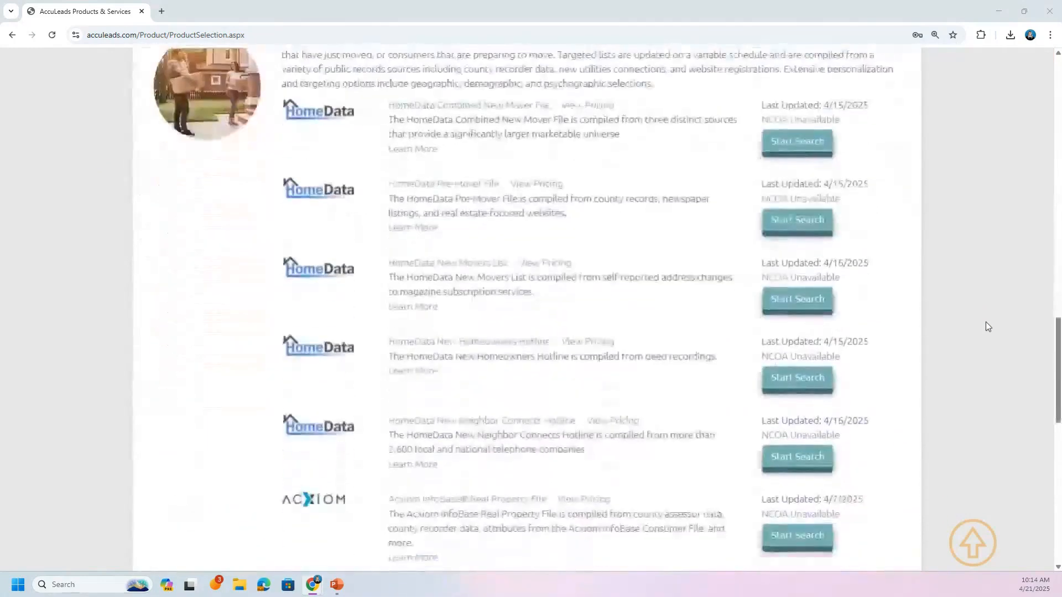
{"action": "scroll", "coordinate": [988, 327], "scroll_direction": "down", "scroll_amount": 11}
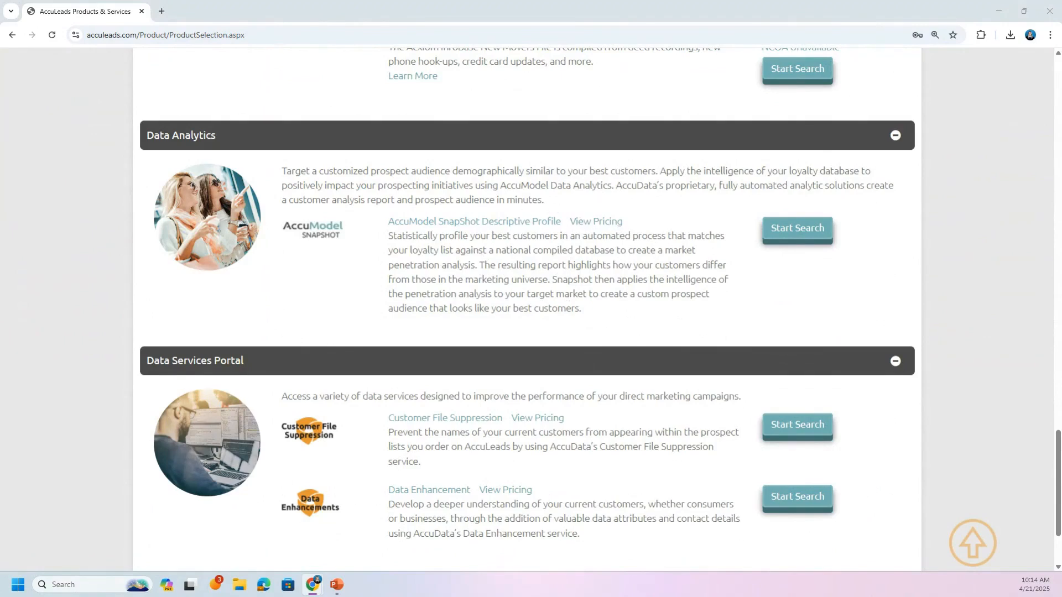
{"action": "left_click", "coordinate": [779, 227]}
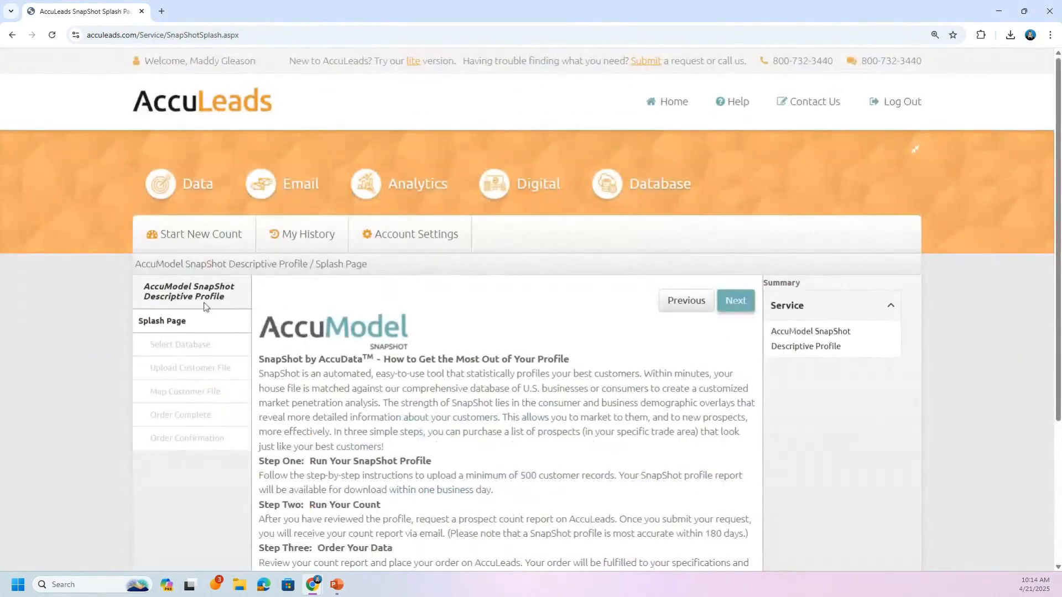
{"action": "scroll", "coordinate": [395, 289], "scroll_direction": "down", "scroll_amount": 3}
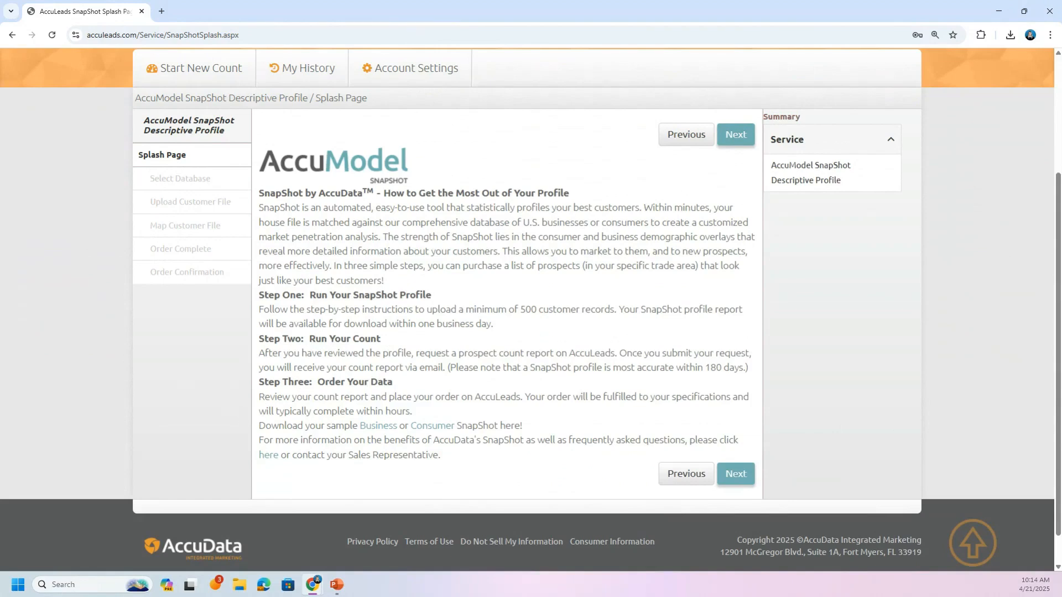
{"action": "left_click", "coordinate": [737, 477]}
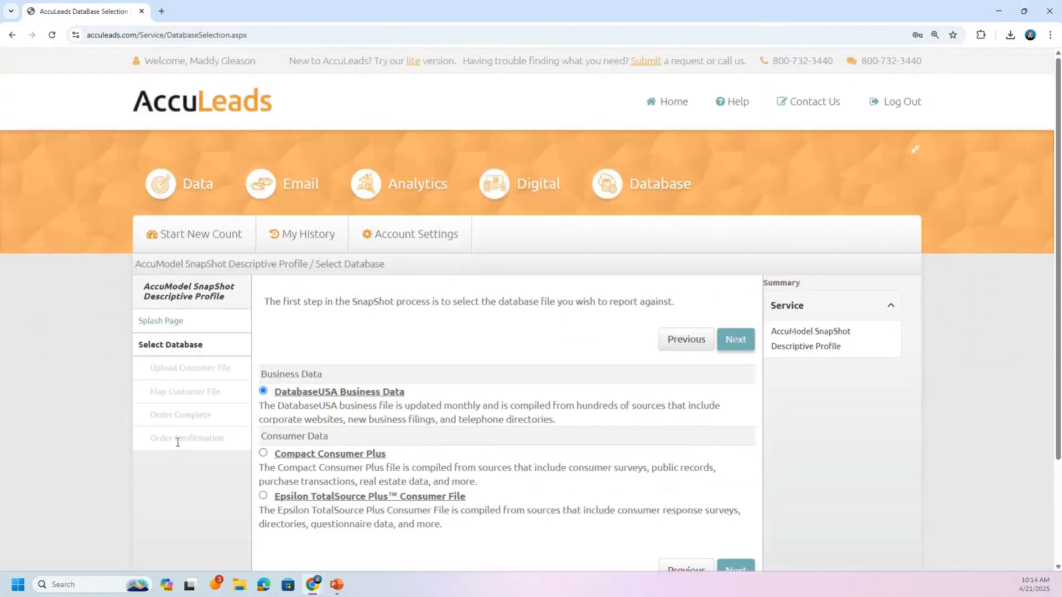
Select Compact Consumer Plus as the database to report against and continue to the customer file upload.
{"action": "scroll", "coordinate": [190, 486], "scroll_direction": "down", "scroll_amount": 3}
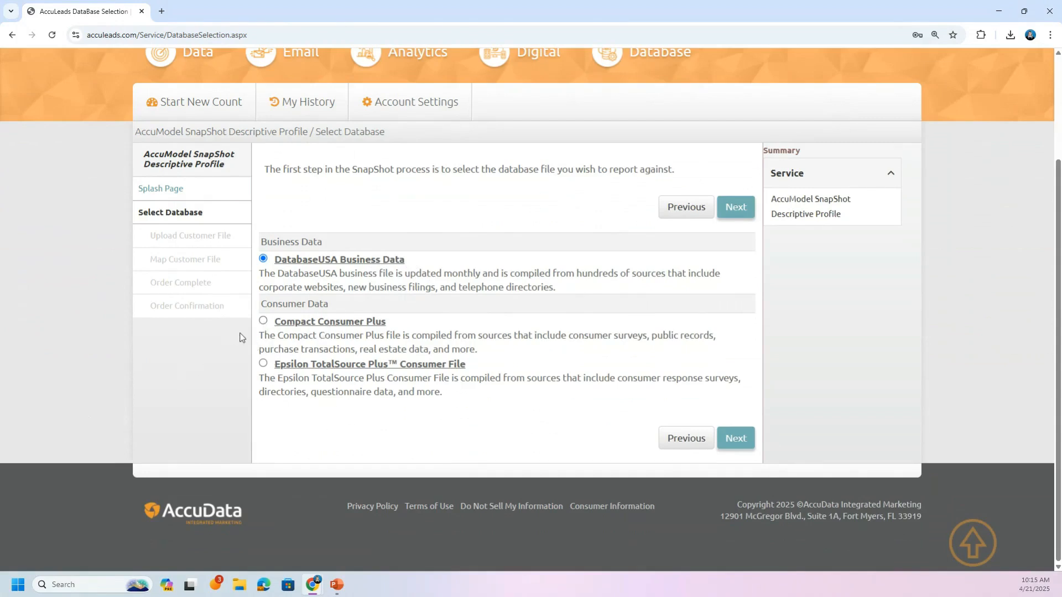
{"action": "left_click", "coordinate": [263, 321]}
{"action": "left_click", "coordinate": [747, 440]}
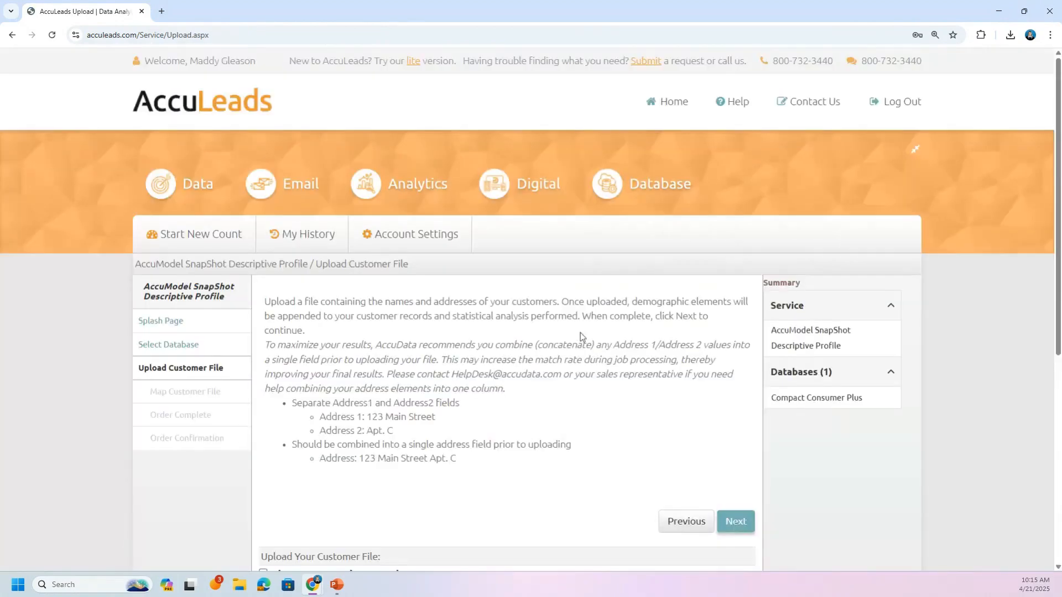
Upload AccuLeads Academy File.xlsx as the customer file, with its first row marked as column headers.
{"action": "scroll", "coordinate": [504, 346], "scroll_direction": "down", "scroll_amount": 2}
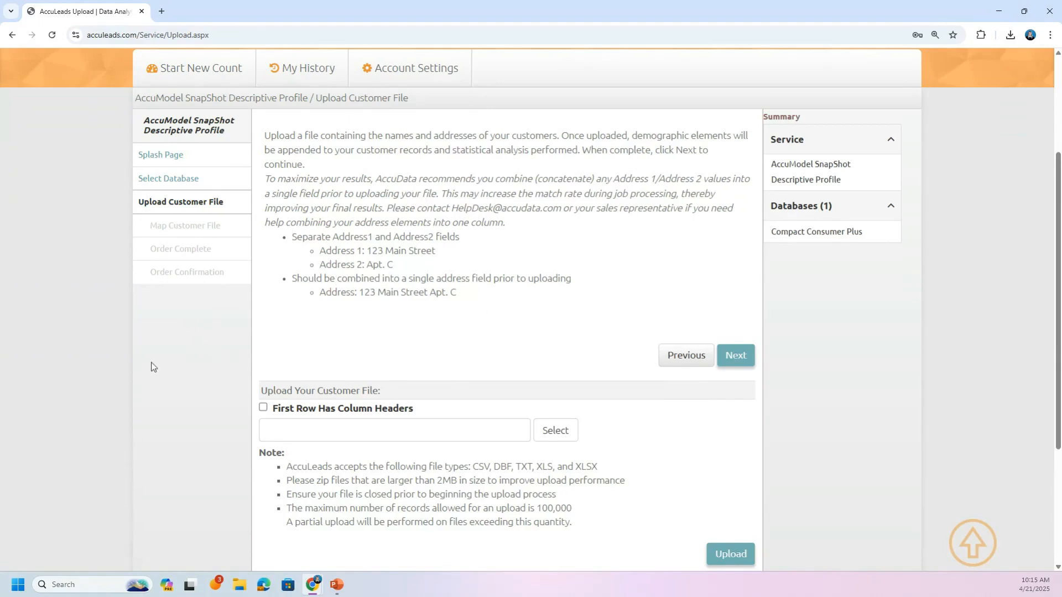
{"action": "scroll", "coordinate": [151, 366], "scroll_direction": "down", "scroll_amount": 2}
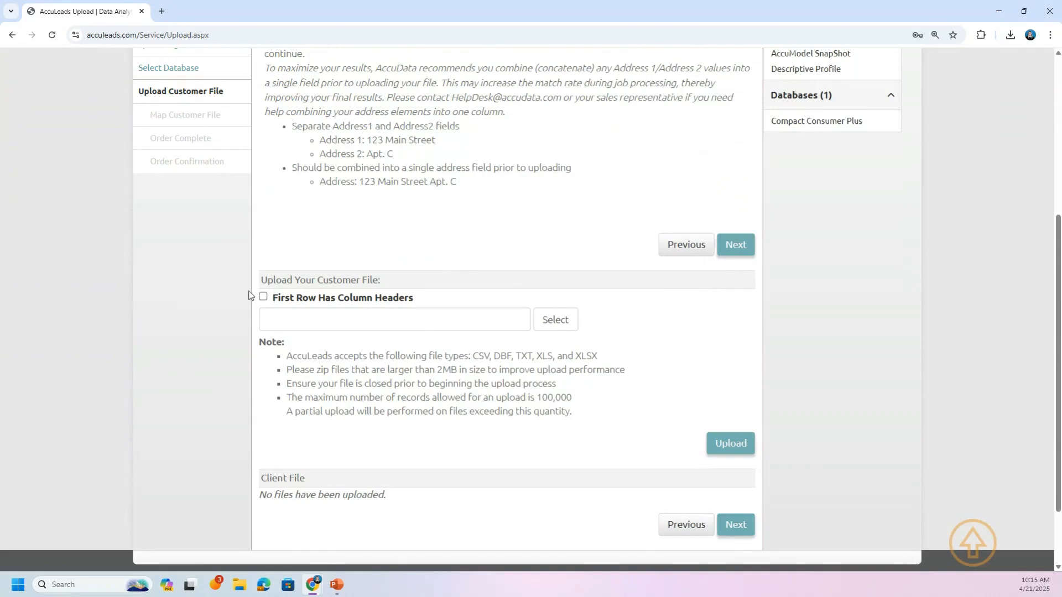
{"action": "left_click", "coordinate": [263, 297]}
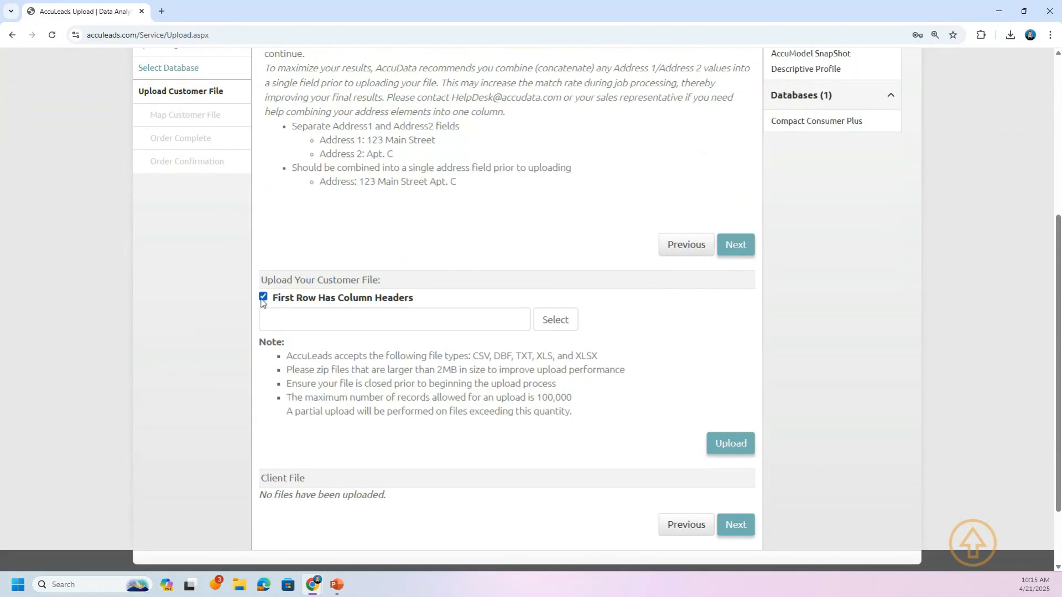
{"action": "left_click", "coordinate": [547, 323]}
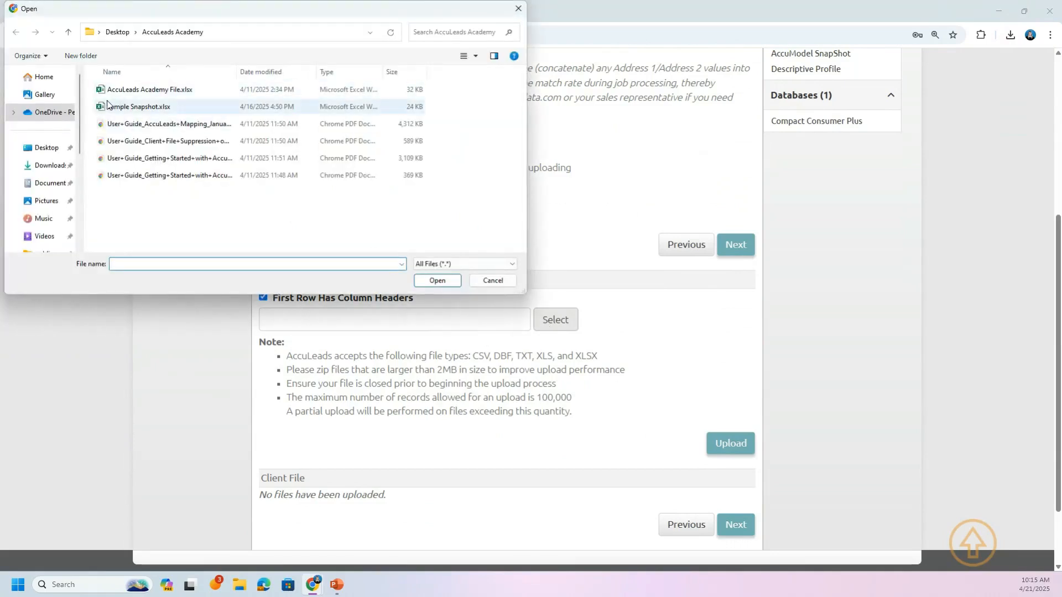
{"action": "double_click", "coordinate": [169, 92]}
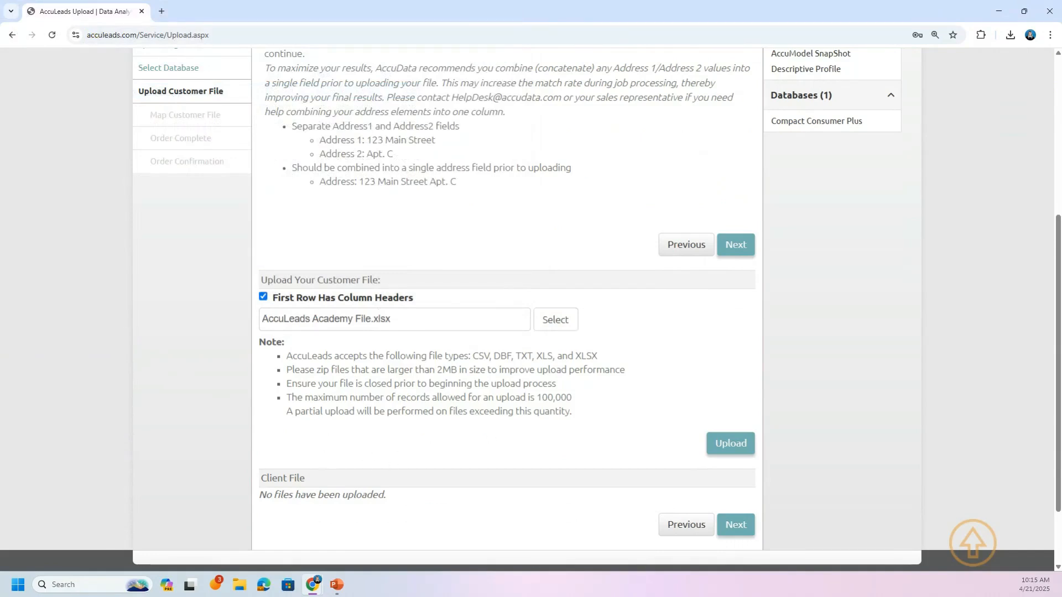
{"action": "scroll", "coordinate": [433, 224], "scroll_direction": "up", "scroll_amount": 3}
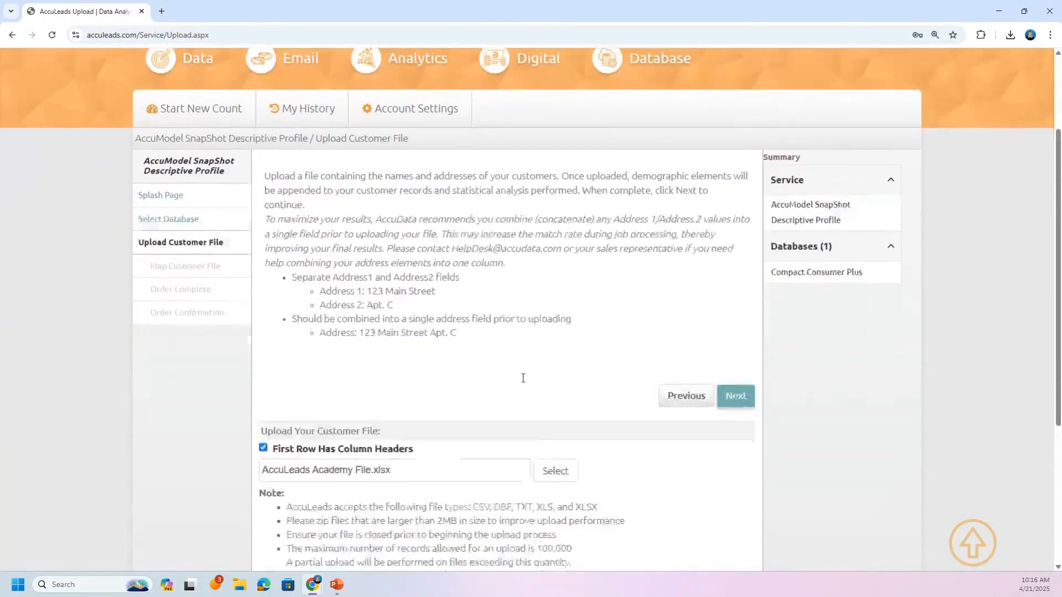
{"action": "scroll", "coordinate": [523, 378], "scroll_direction": "down", "scroll_amount": 3}
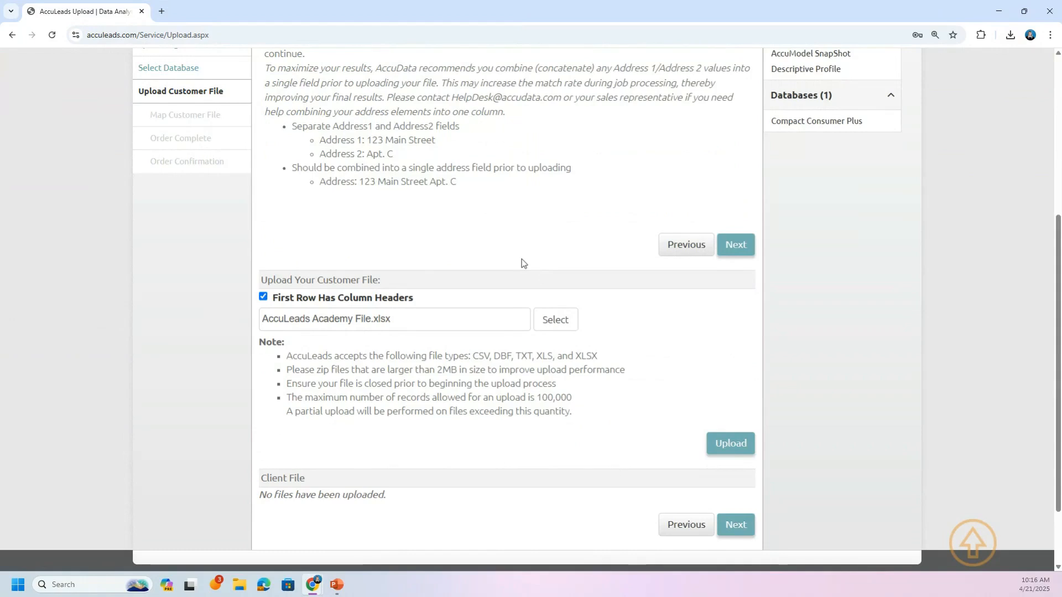
{"action": "scroll", "coordinate": [523, 259], "scroll_direction": "up", "scroll_amount": 2}
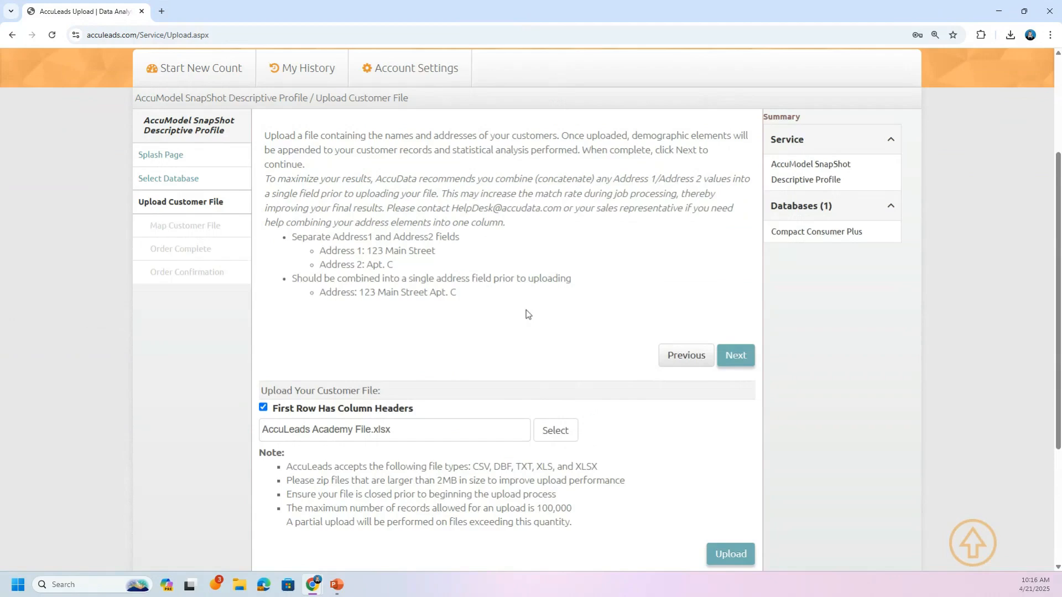
{"action": "scroll", "coordinate": [596, 274], "scroll_direction": "down", "scroll_amount": 2}
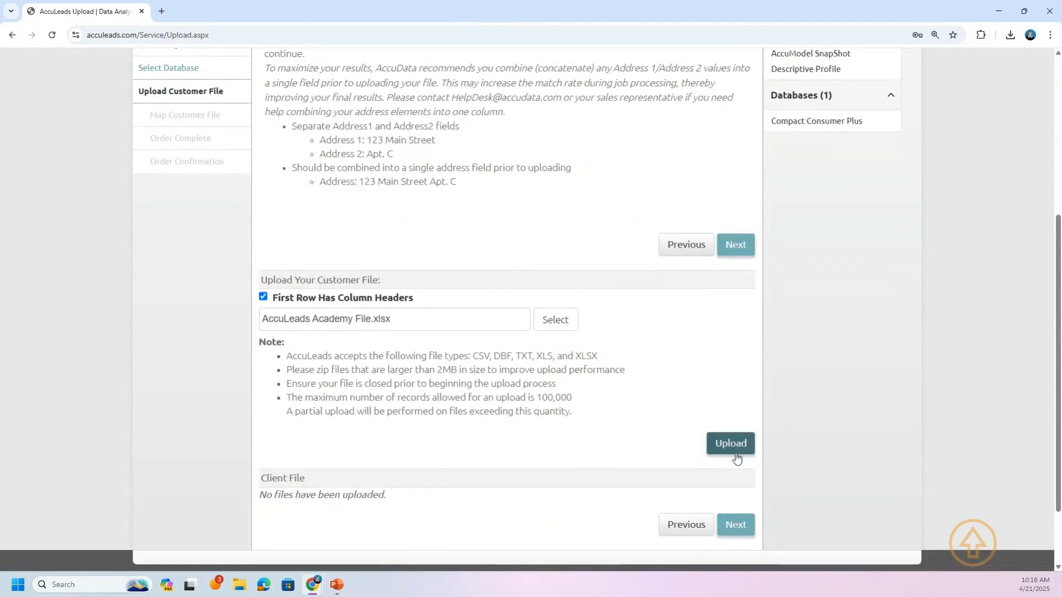
{"action": "left_click", "coordinate": [739, 449]}
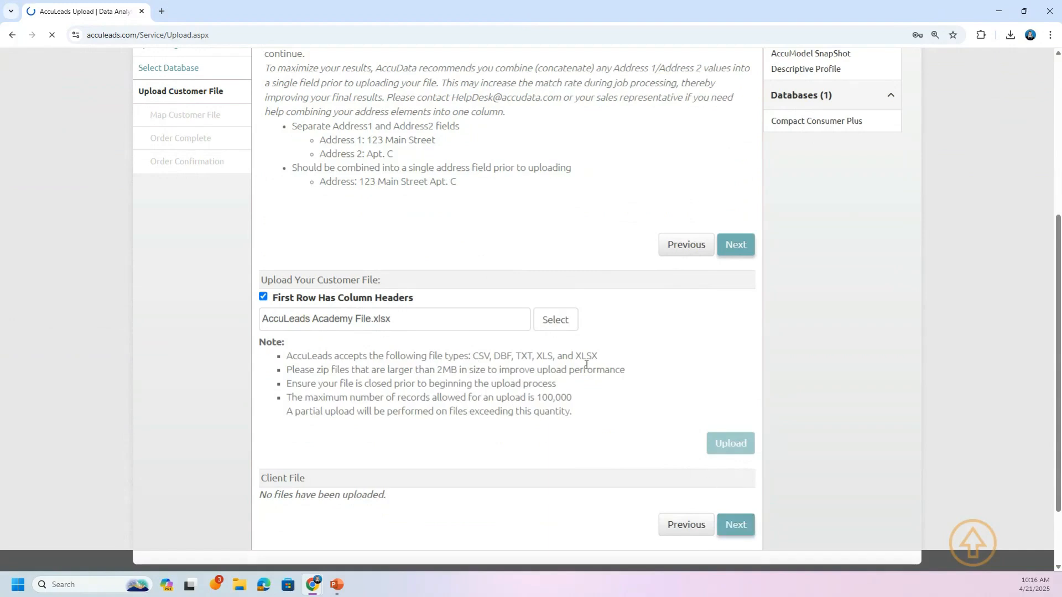
Check the uploaded client file's details and continue to the customer file mapping.
{"action": "scroll", "coordinate": [515, 298], "scroll_direction": "down", "scroll_amount": 7}
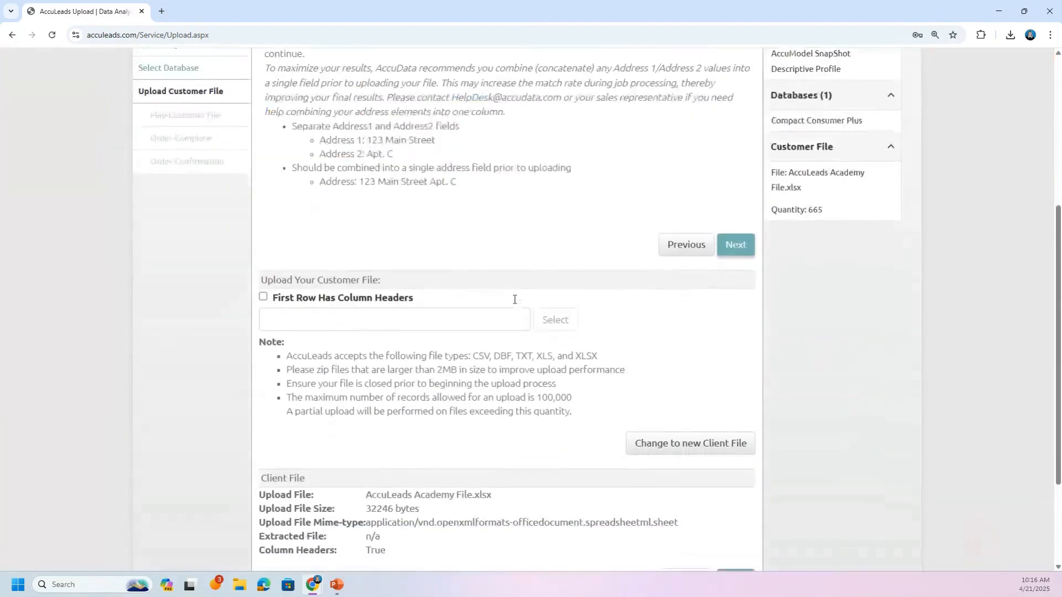
{"action": "scroll", "coordinate": [502, 320], "scroll_direction": "down", "scroll_amount": 1}
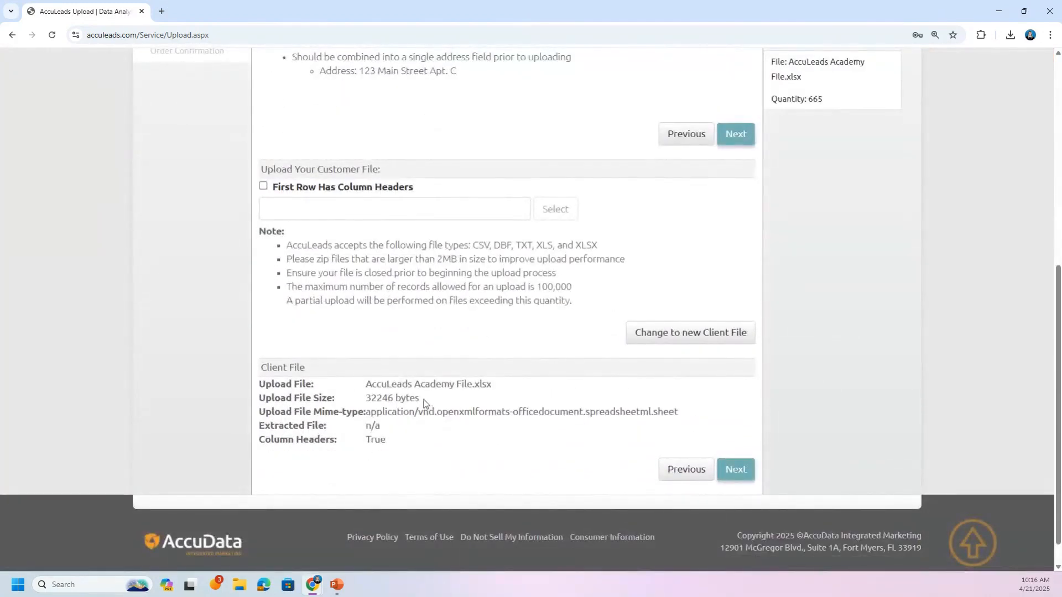
{"action": "scroll", "coordinate": [477, 363], "scroll_direction": "up", "scroll_amount": 3}
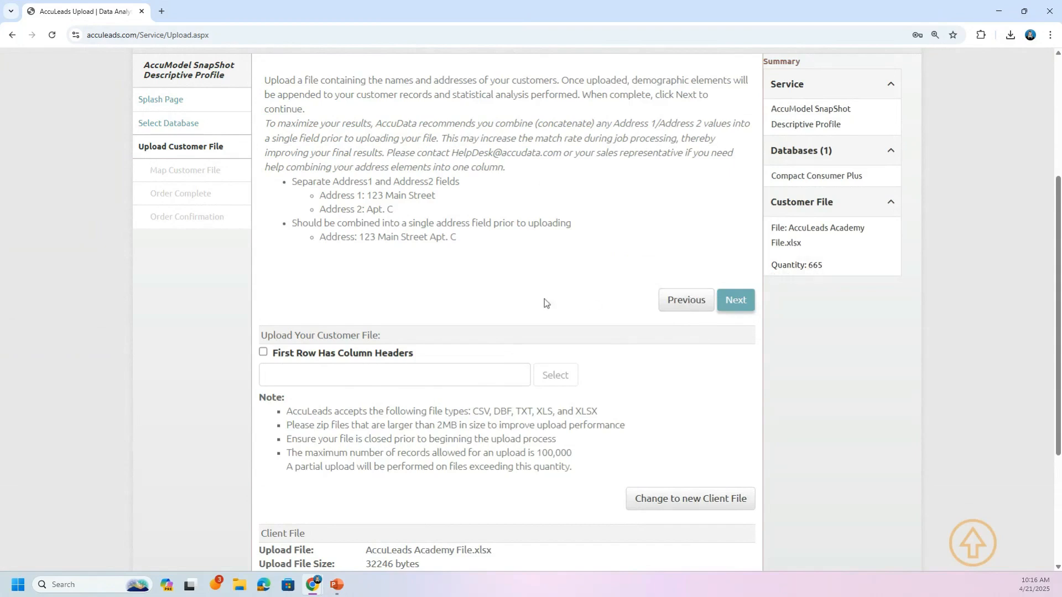
{"action": "scroll", "coordinate": [543, 301], "scroll_direction": "down", "scroll_amount": 4}
{"action": "left_click", "coordinate": [747, 442]}
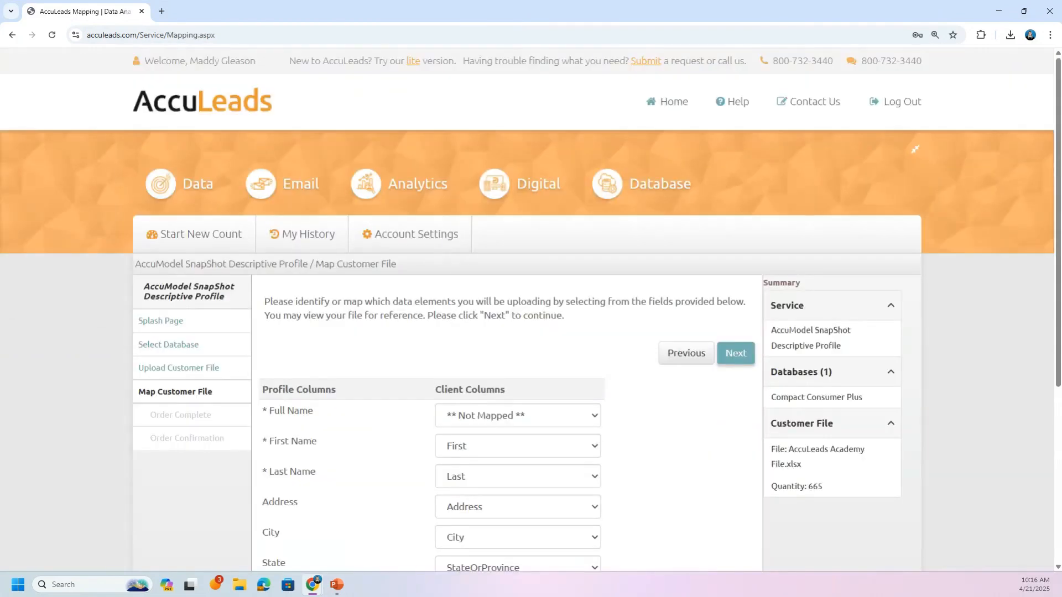
Look through the client columns available for mapping to the Full Name profile column.
{"action": "scroll", "coordinate": [614, 363], "scroll_direction": "down", "scroll_amount": 3}
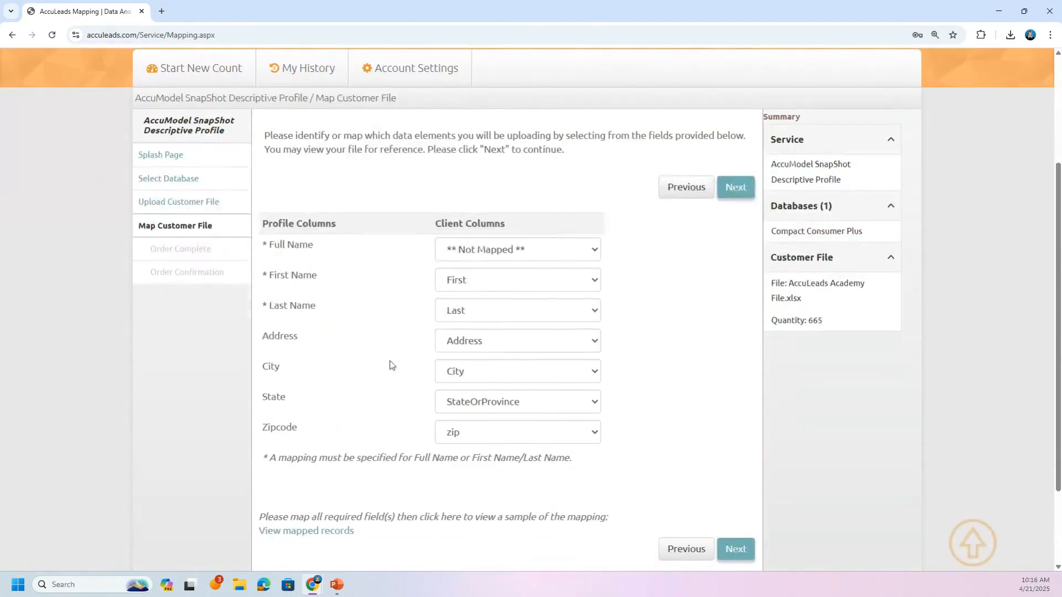
{"action": "left_click", "coordinate": [509, 249]}
{"action": "left_click", "coordinate": [509, 248]}
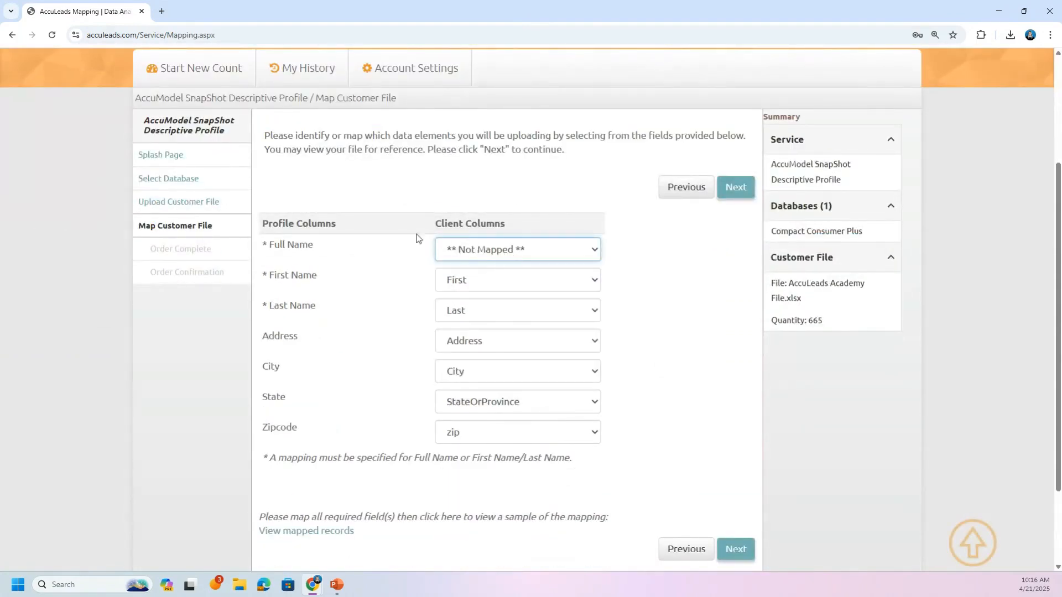
{"action": "left_click", "coordinate": [496, 245]}
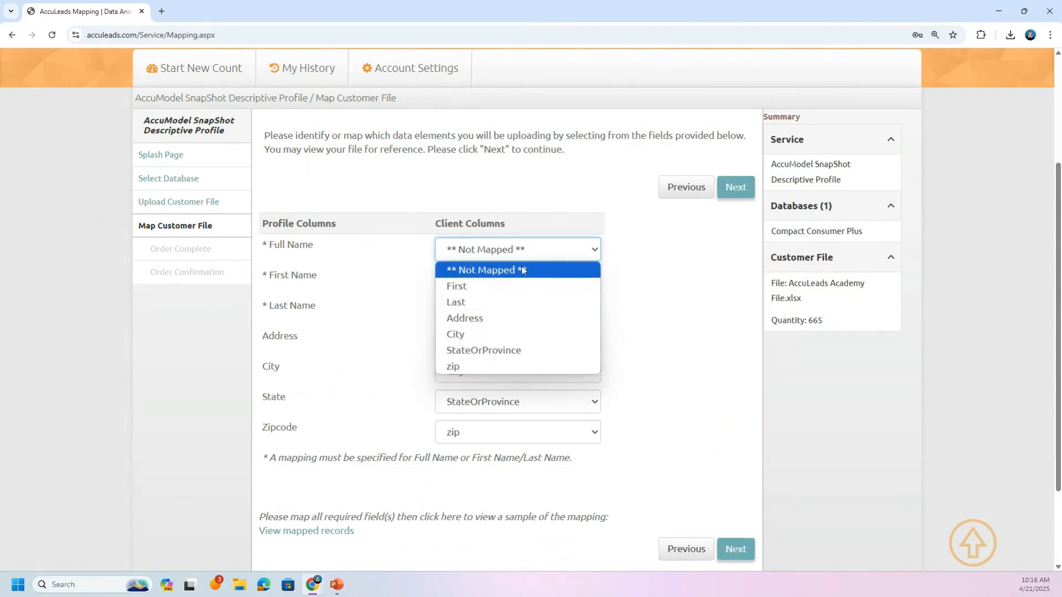
{"action": "left_click", "coordinate": [386, 264]}
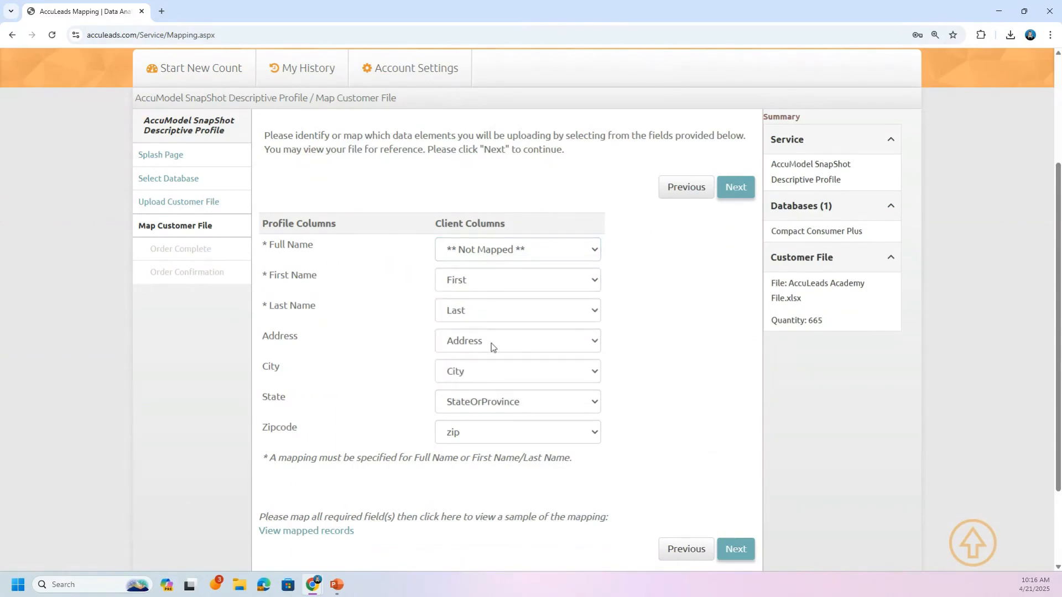
Review the proposed name, address, city, state and zipcode mappings, and accept them to continue to the order page.
{"action": "scroll", "coordinate": [349, 360], "scroll_direction": "down", "scroll_amount": 3}
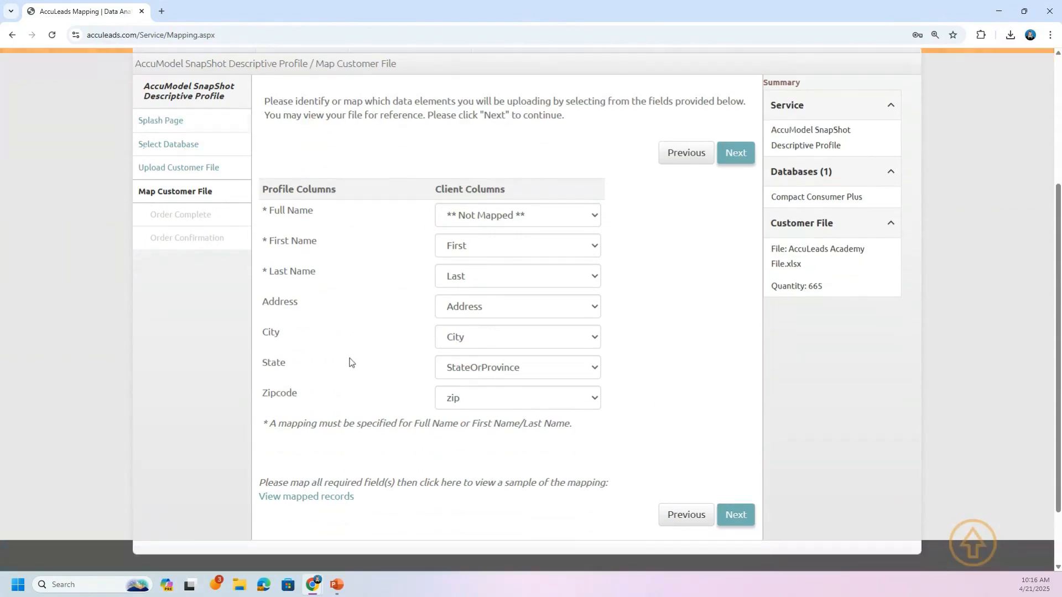
{"action": "scroll", "coordinate": [422, 317], "scroll_direction": "up", "scroll_amount": 2}
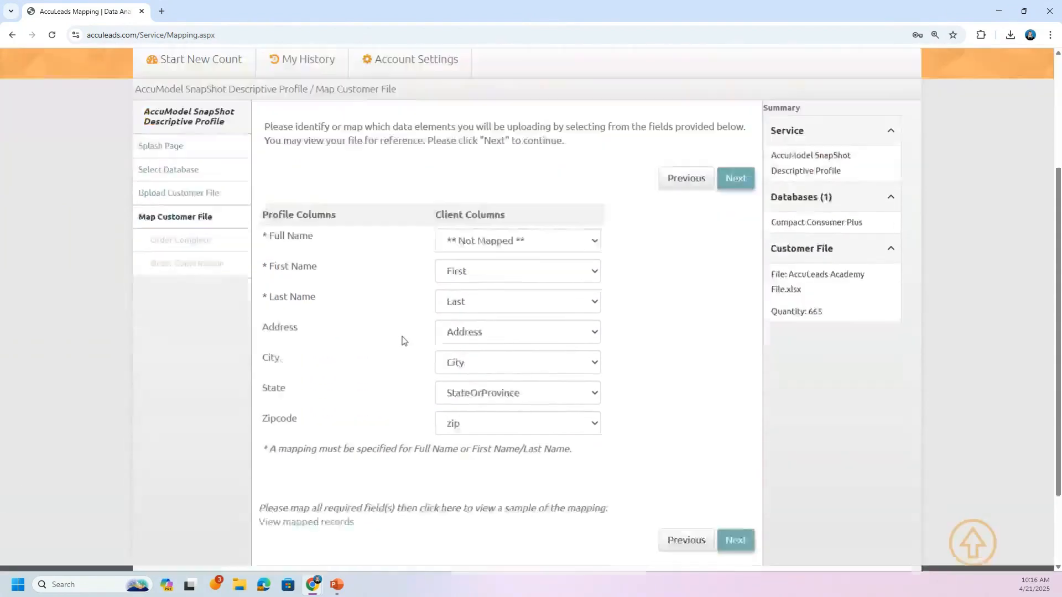
{"action": "scroll", "coordinate": [403, 339], "scroll_direction": "down", "scroll_amount": 2}
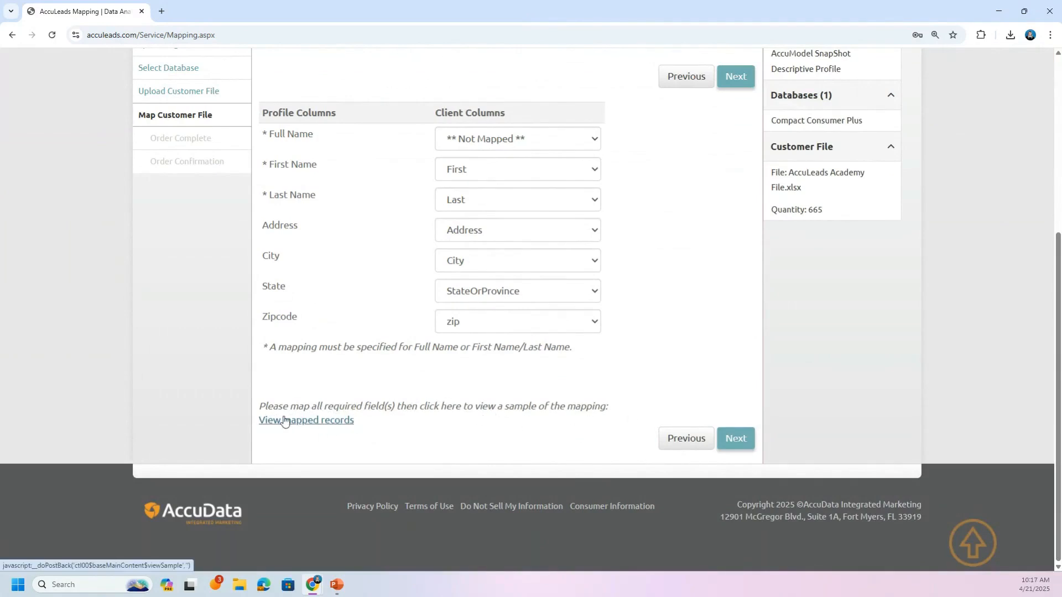
{"action": "scroll", "coordinate": [722, 338], "scroll_direction": "up", "scroll_amount": 2}
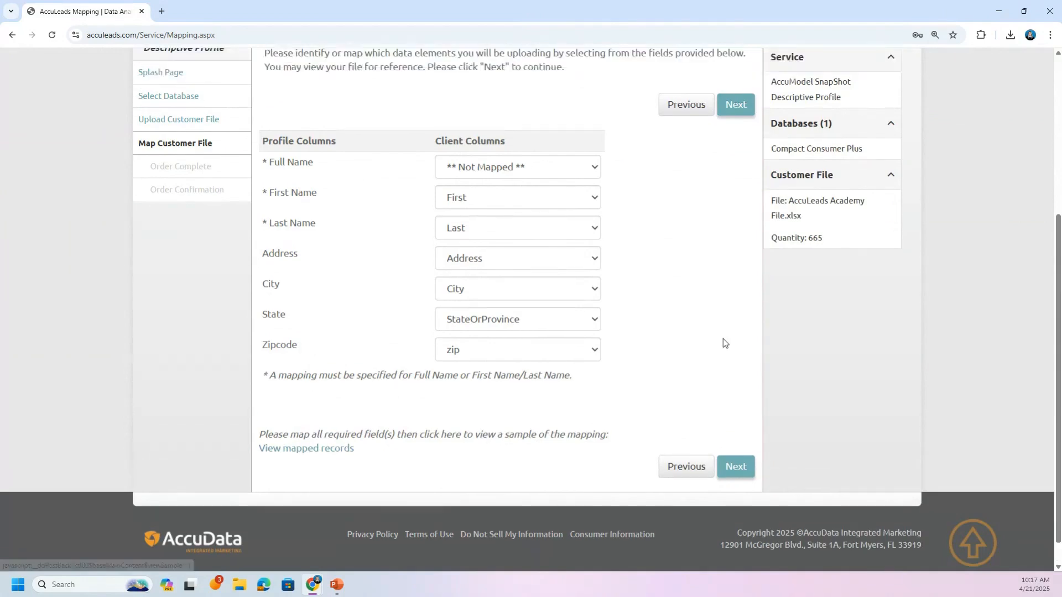
{"action": "scroll", "coordinate": [723, 339], "scroll_direction": "up", "scroll_amount": 3}
{"action": "scroll", "coordinate": [640, 292], "scroll_direction": "down", "scroll_amount": 2}
{"action": "left_click", "coordinate": [739, 498]}
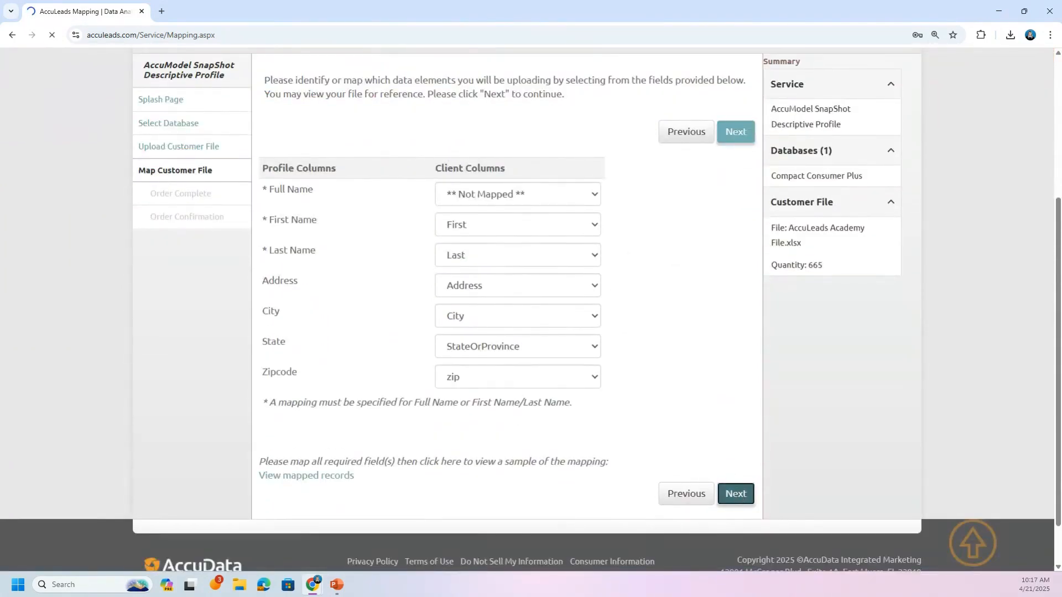
Review the SnapShot order's estimated invoice, payment address and method, order options, and license agreement section.
{"action": "scroll", "coordinate": [470, 282], "scroll_direction": "down", "scroll_amount": 3}
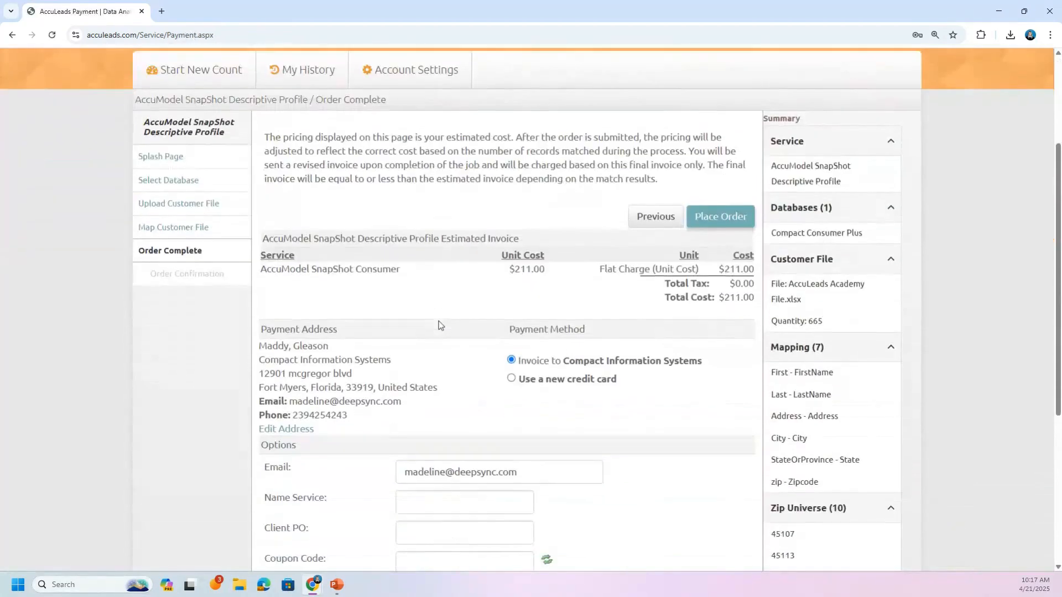
{"action": "scroll", "coordinate": [481, 302], "scroll_direction": "down", "scroll_amount": 1}
{"action": "scroll", "coordinate": [466, 297], "scroll_direction": "down", "scroll_amount": 2}
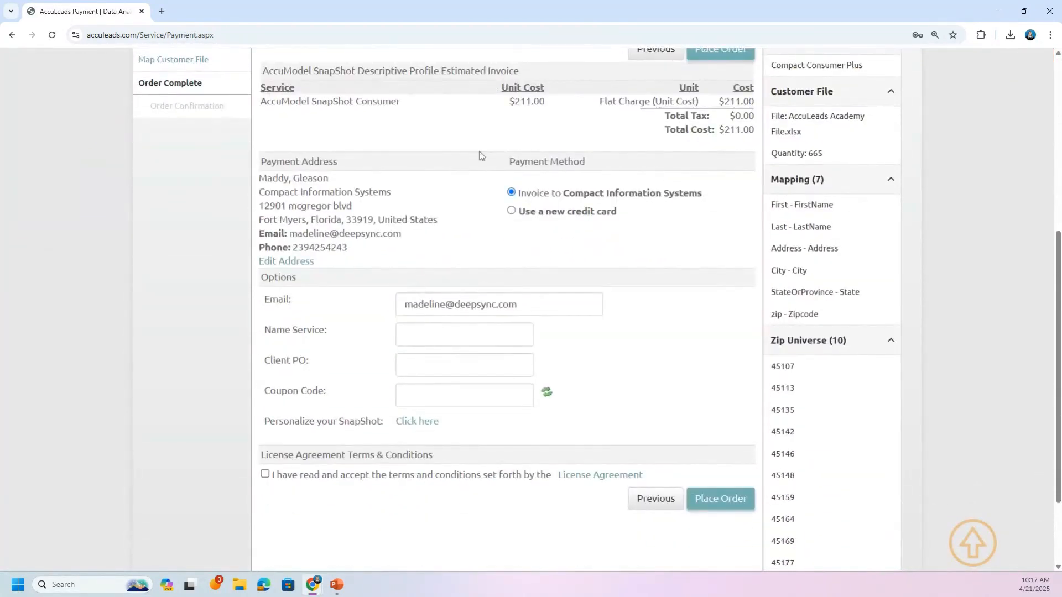
{"action": "scroll", "coordinate": [394, 266], "scroll_direction": "down", "scroll_amount": 1}
{"action": "left_click", "coordinate": [448, 281]}
{"action": "left_click", "coordinate": [391, 328]}
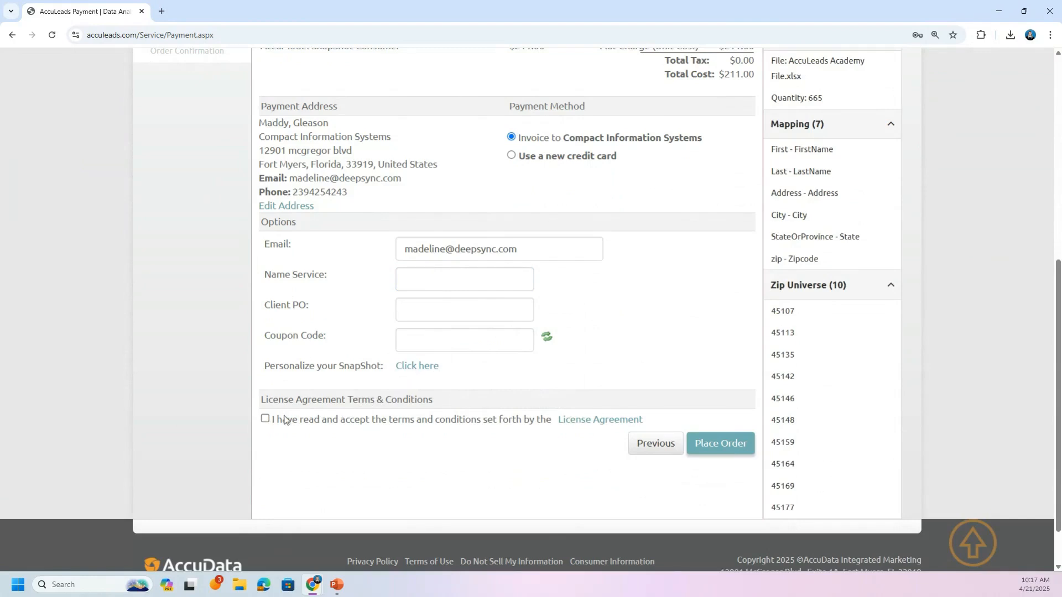
{"action": "left_click", "coordinate": [266, 419]}
{"action": "left_click", "coordinate": [266, 419]}
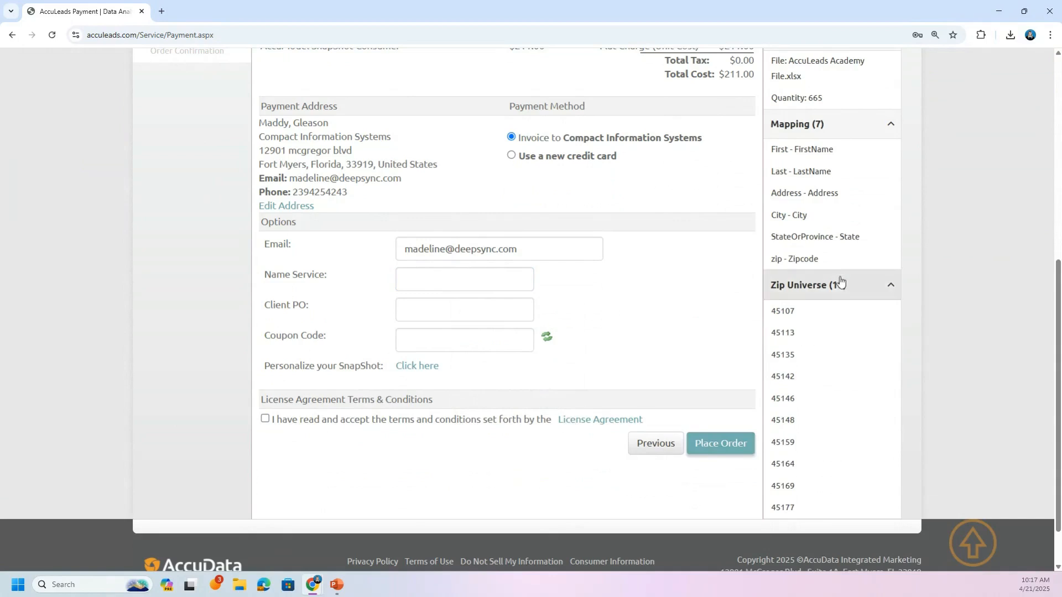
Review the order summary's service, database, customer file, mapping and zip universe entries, along with the estimated invoice and payment details.
{"action": "scroll", "coordinate": [836, 272], "scroll_direction": "up", "scroll_amount": 4}
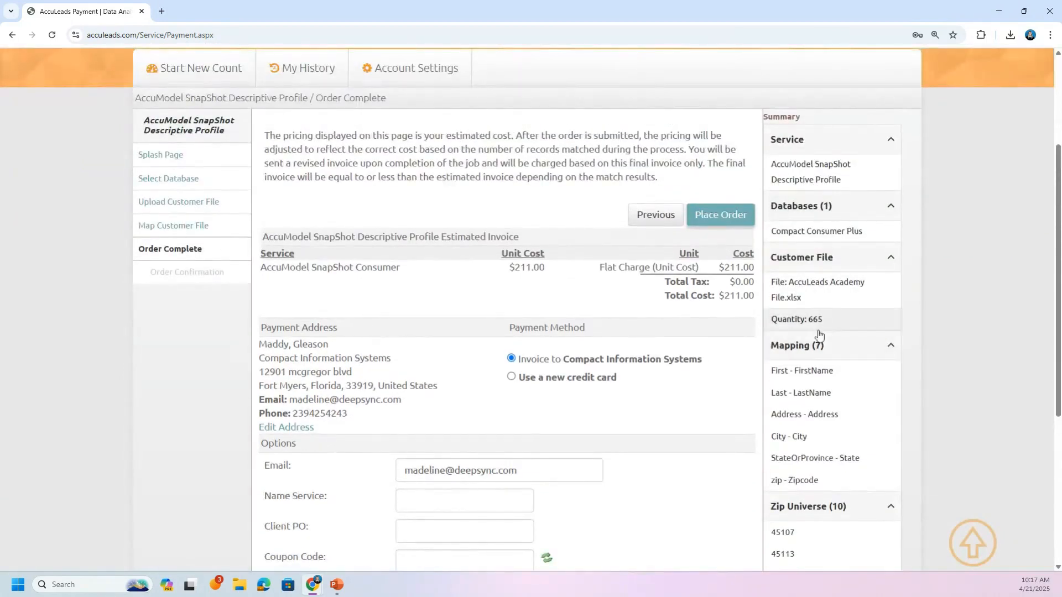
{"action": "scroll", "coordinate": [824, 326], "scroll_direction": "down", "scroll_amount": 3}
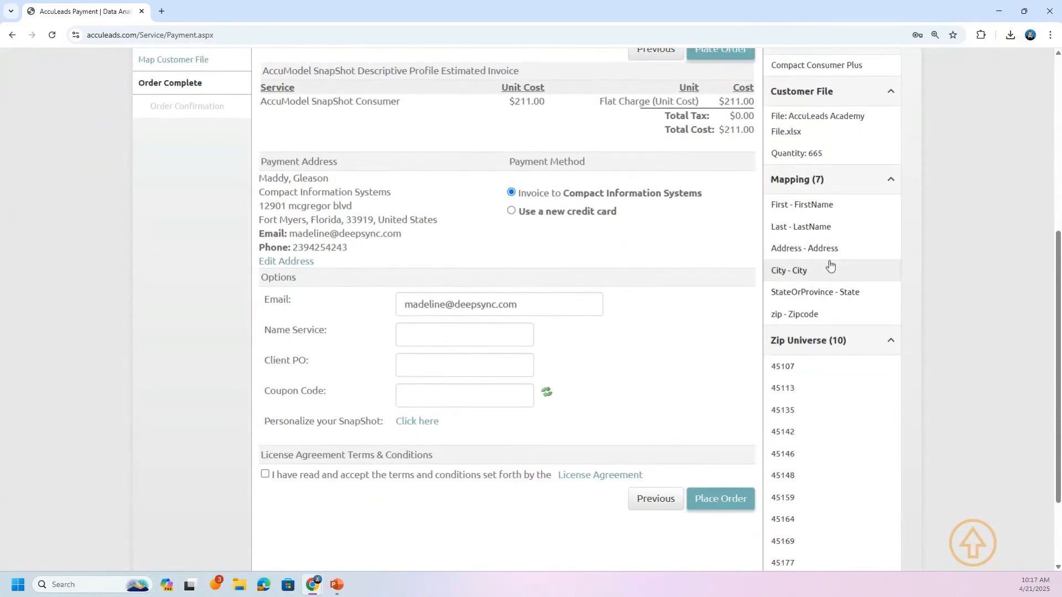
{"action": "scroll", "coordinate": [830, 276], "scroll_direction": "down", "scroll_amount": 2}
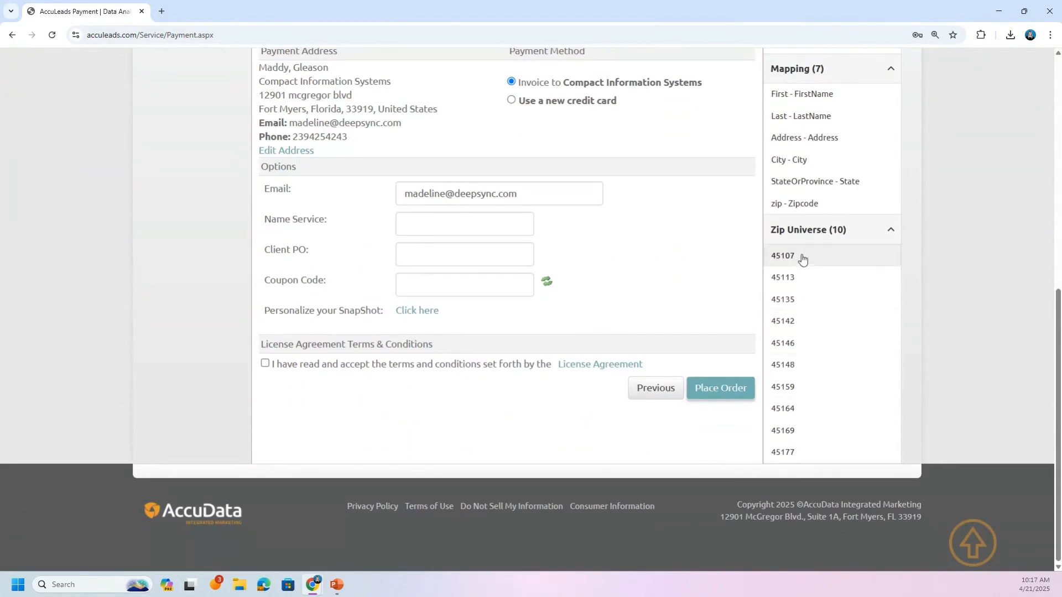
{"action": "scroll", "coordinate": [541, 300], "scroll_direction": "up", "scroll_amount": 2}
{"action": "scroll", "coordinate": [541, 300], "scroll_direction": "up", "scroll_amount": 5}
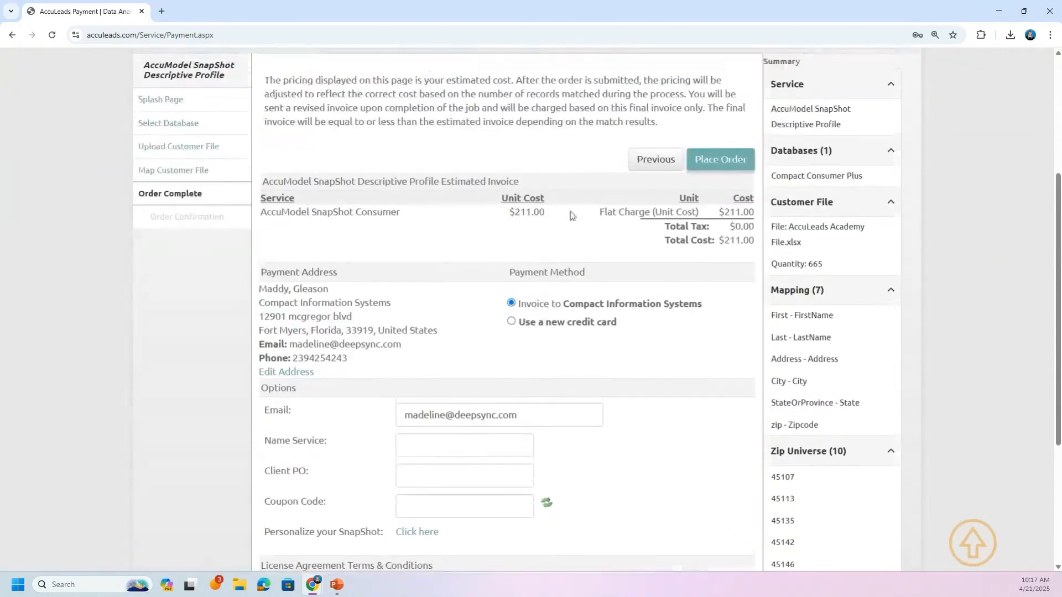
{"action": "scroll", "coordinate": [488, 341], "scroll_direction": "down", "scroll_amount": 2}
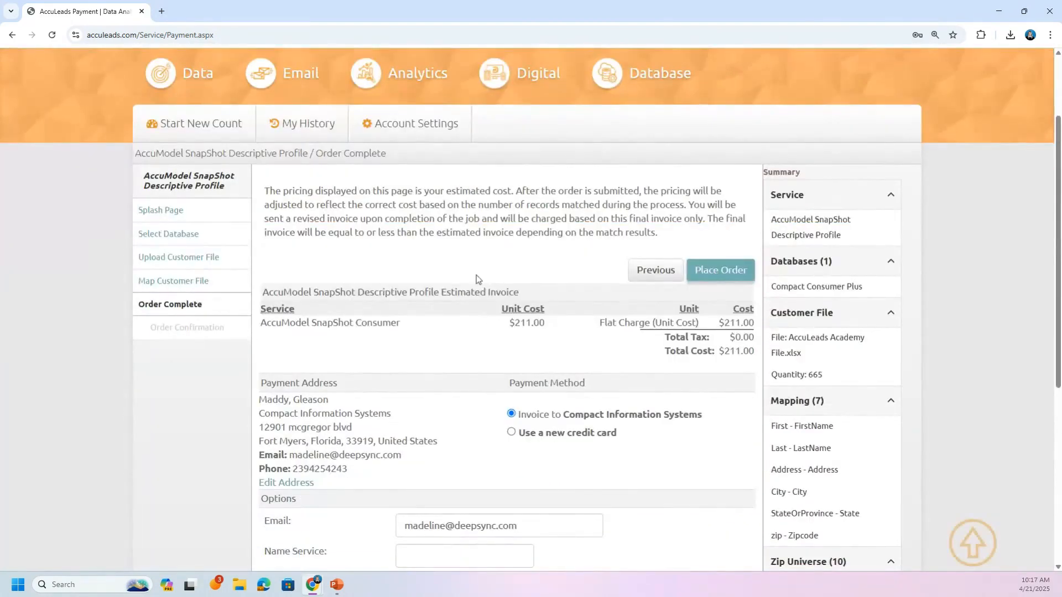
{"action": "scroll", "coordinate": [477, 280], "scroll_direction": "down", "scroll_amount": 1}
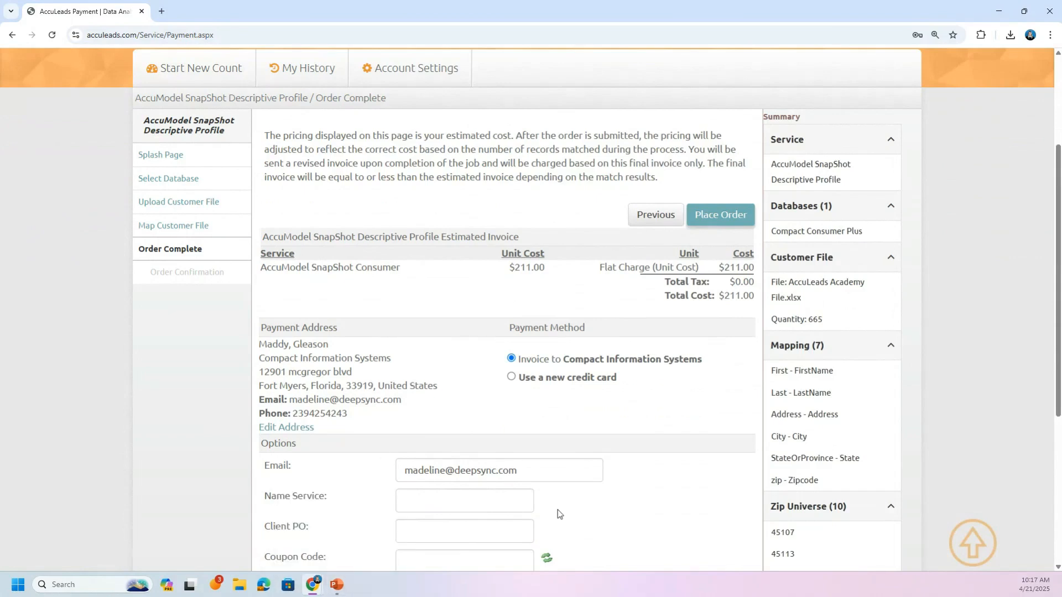
Switch to the Sample Consumer Snapshot presentation in PowerPoint and view the SnapShot Profile Report slide with its demographic attributes.
{"action": "left_click", "coordinate": [347, 578]}
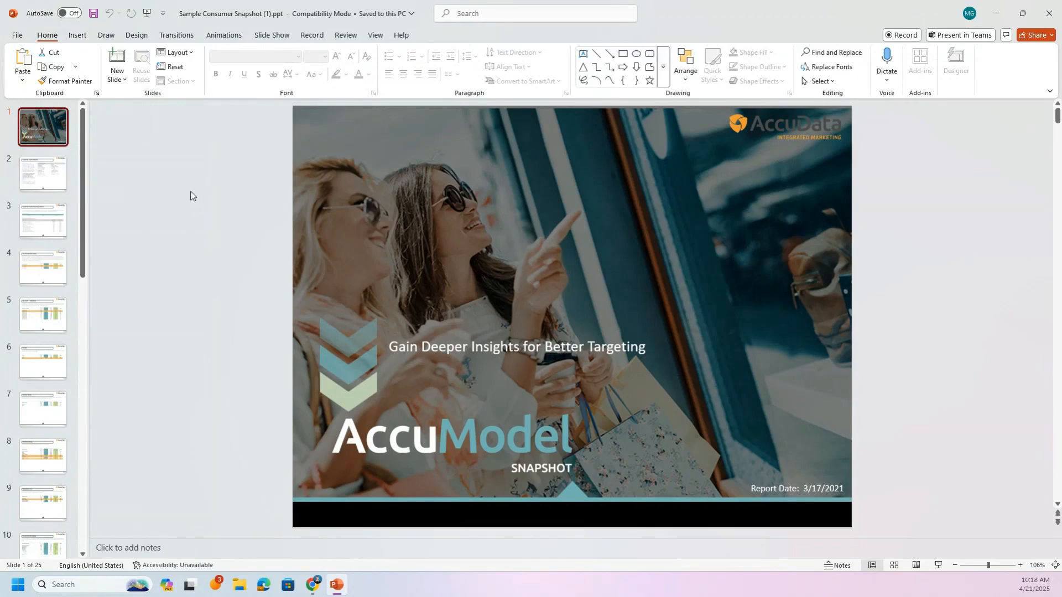
{"action": "scroll", "coordinate": [190, 196], "scroll_direction": "down", "scroll_amount": 1}
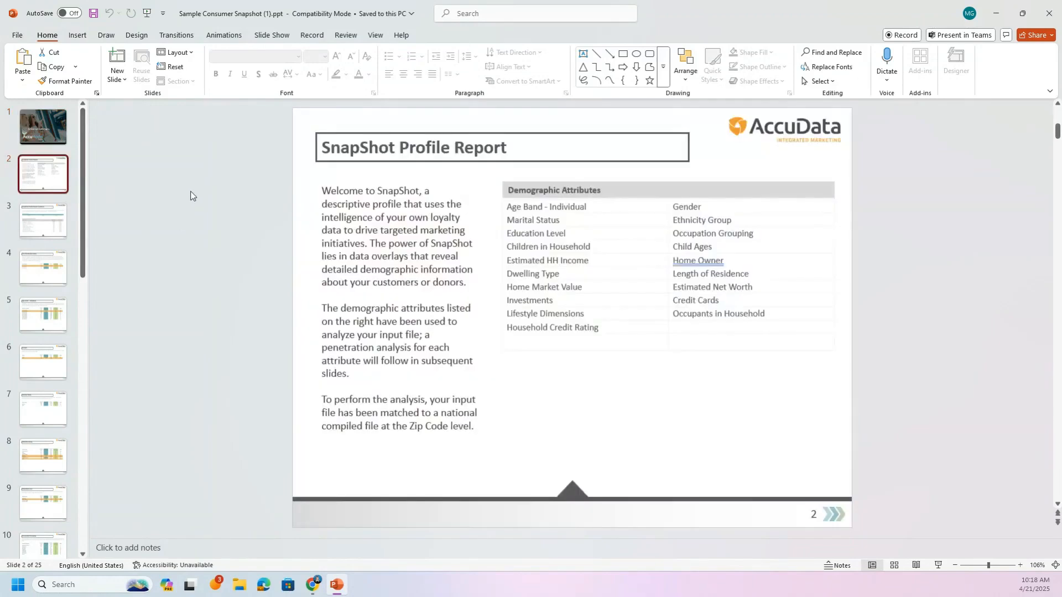